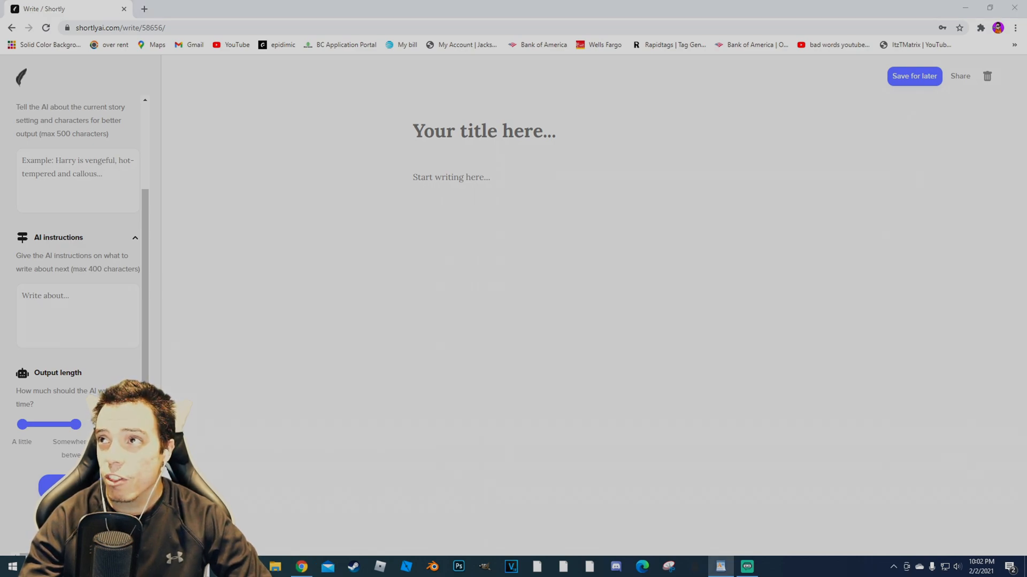
Bring the WordPad list of Roblox slang and famous people into view, consult it, and move it back out of the way
left_click_drag(1024, 80, 600, 112)
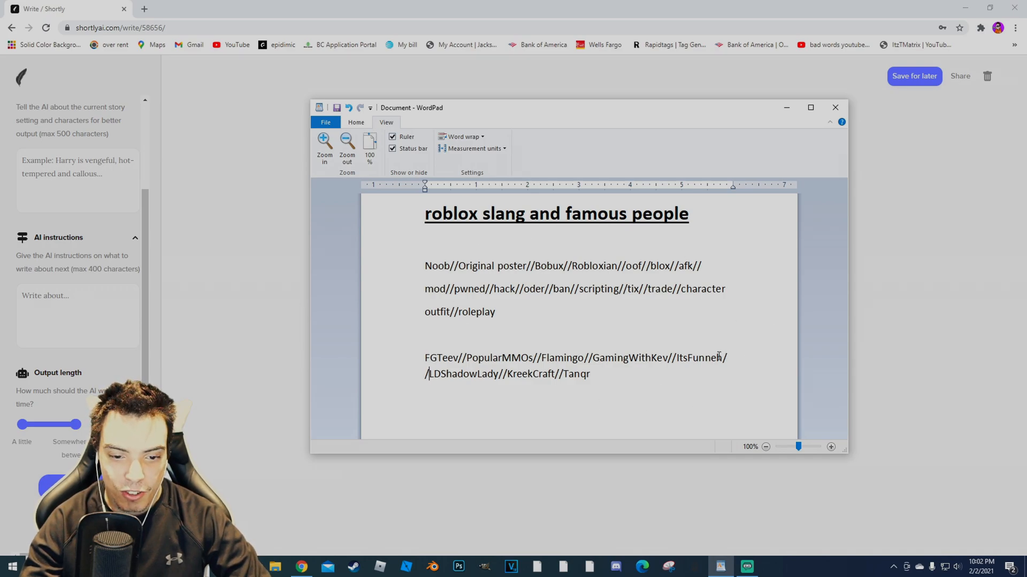
left_click_drag(592, 115, 994, 2)
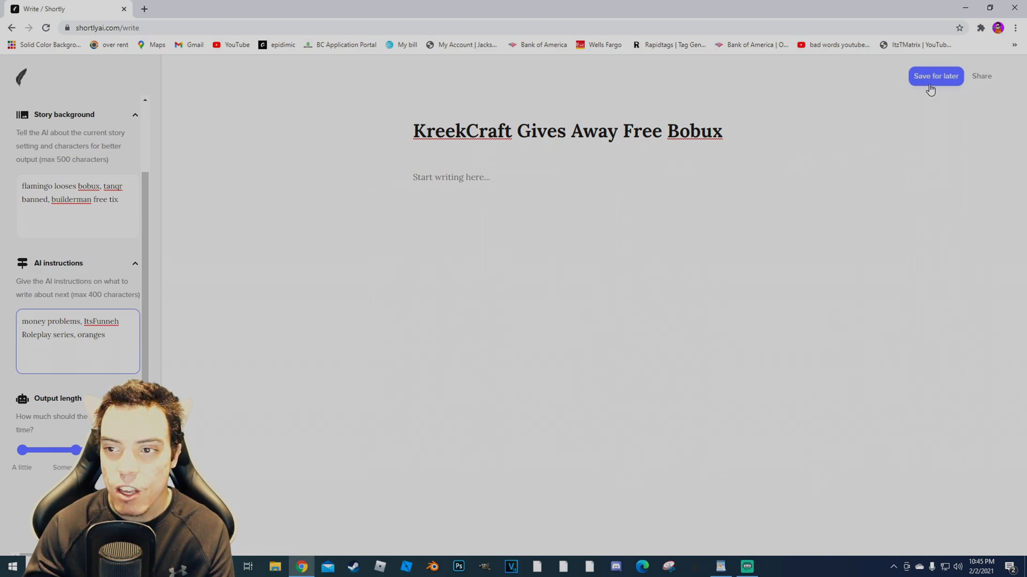
Look over the channel statistics and uploads on Flamingo's YouTube channel page
left_click(325, 315)
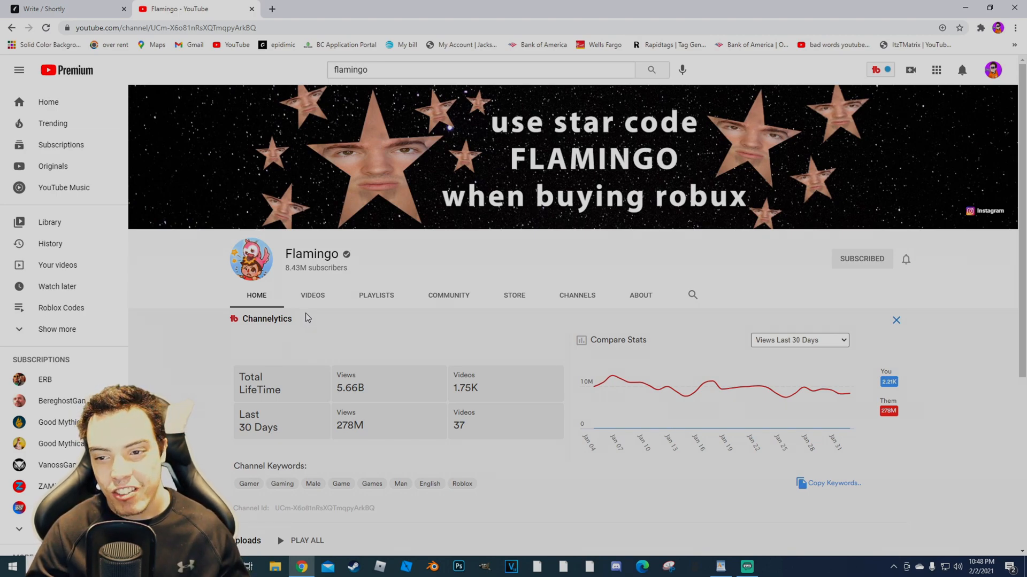
scroll(308, 297, "down", 2)
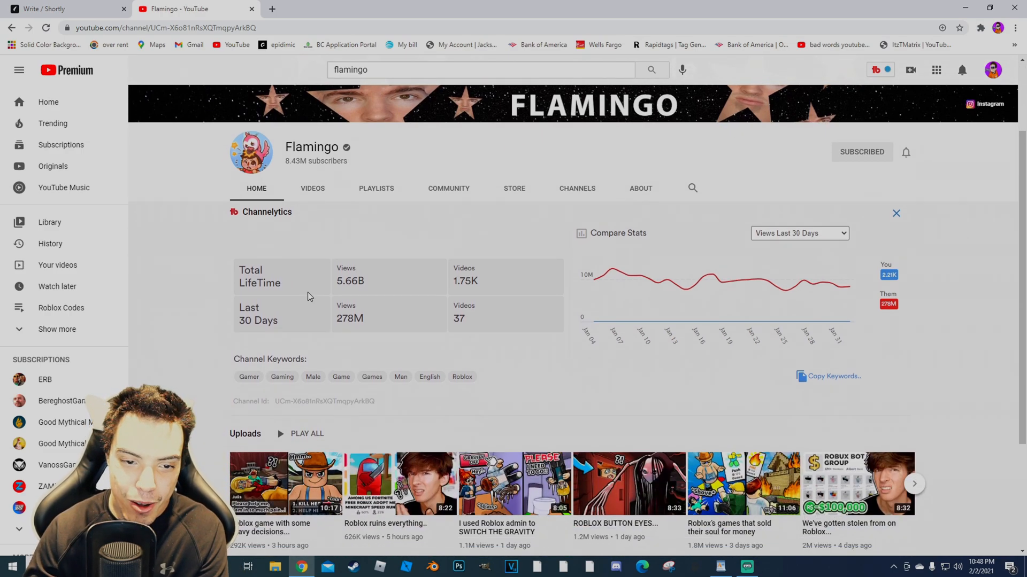
scroll(308, 295, "down", 2)
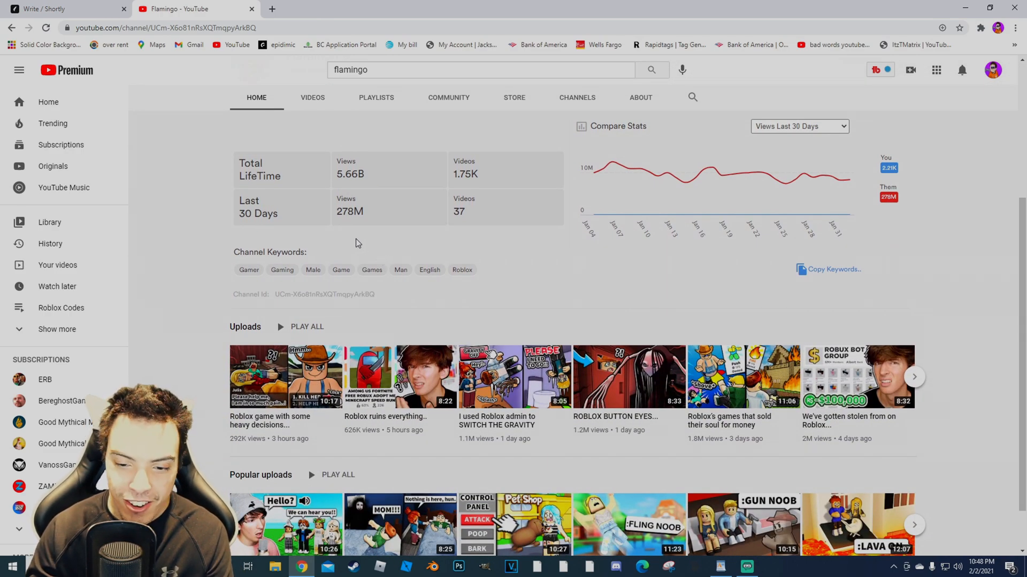
scroll(359, 245, "up", 3)
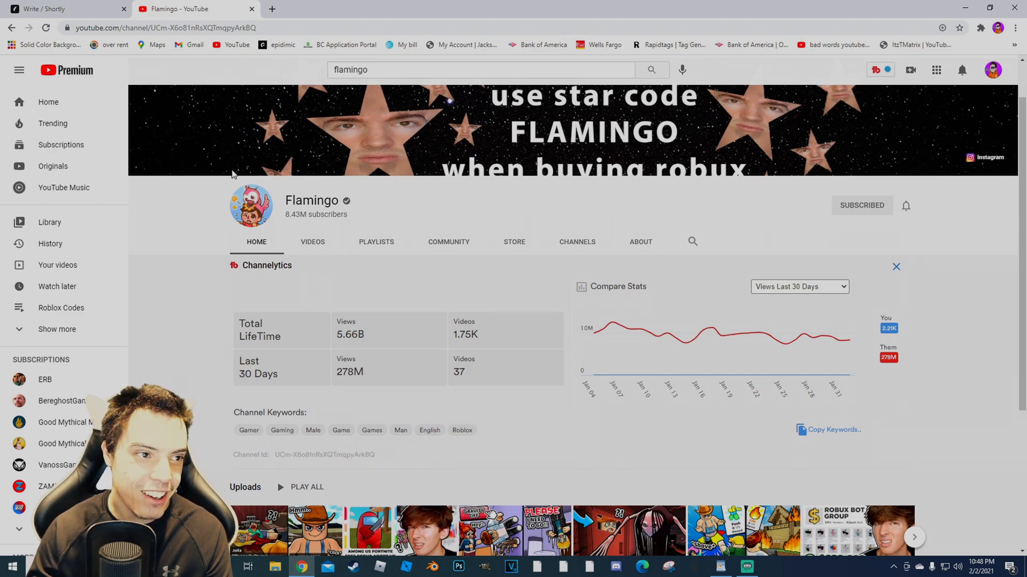
scroll(160, 182, "up", 1)
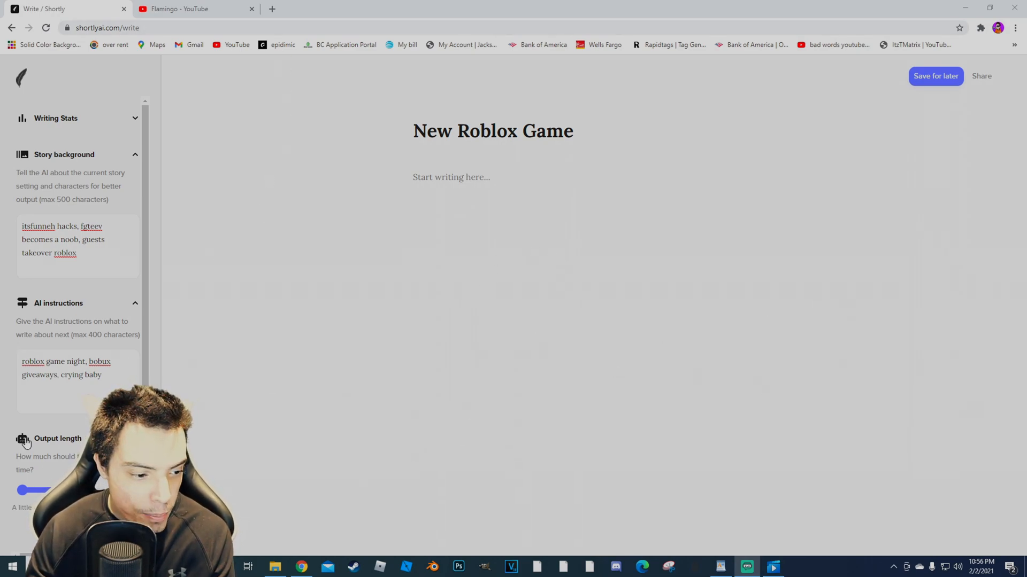
Replace the story title "randomness" with "who gets banned"
scroll(80, 348, "down", 1)
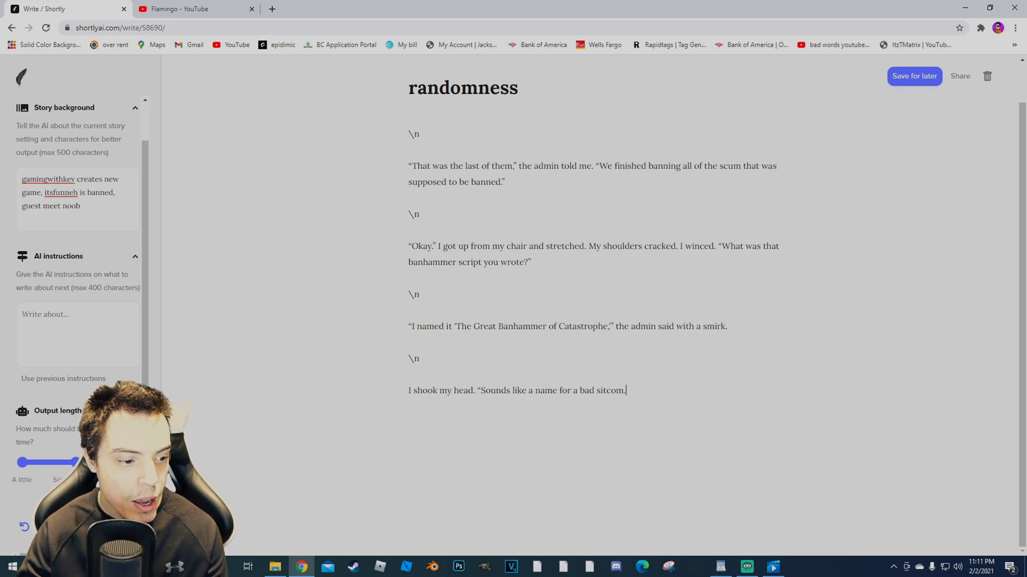
scroll(293, 438, "up", 1)
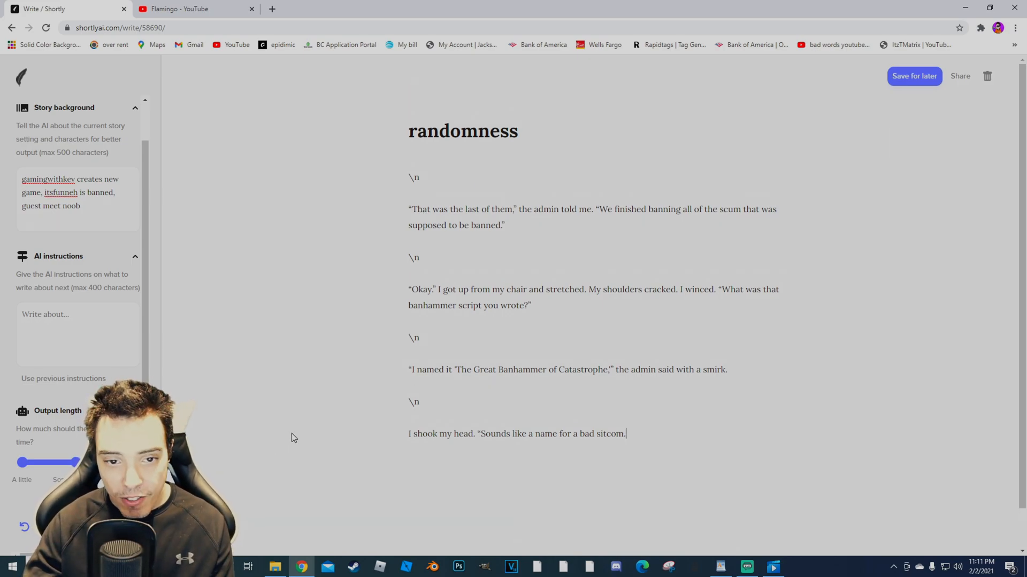
scroll(360, 429, "down", 1)
scroll(360, 428, "up", 1)
double_click(465, 129)
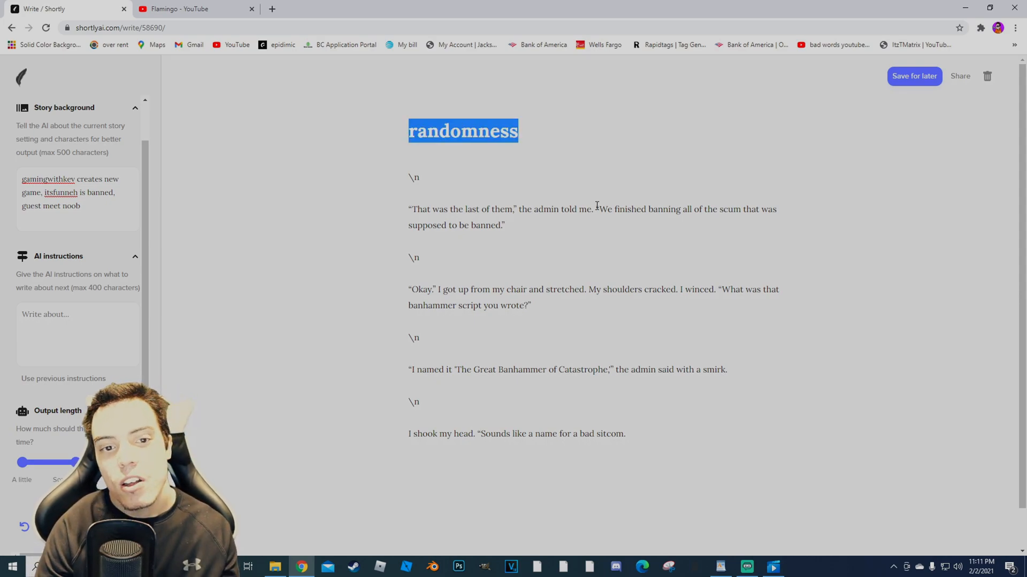
type("who ")
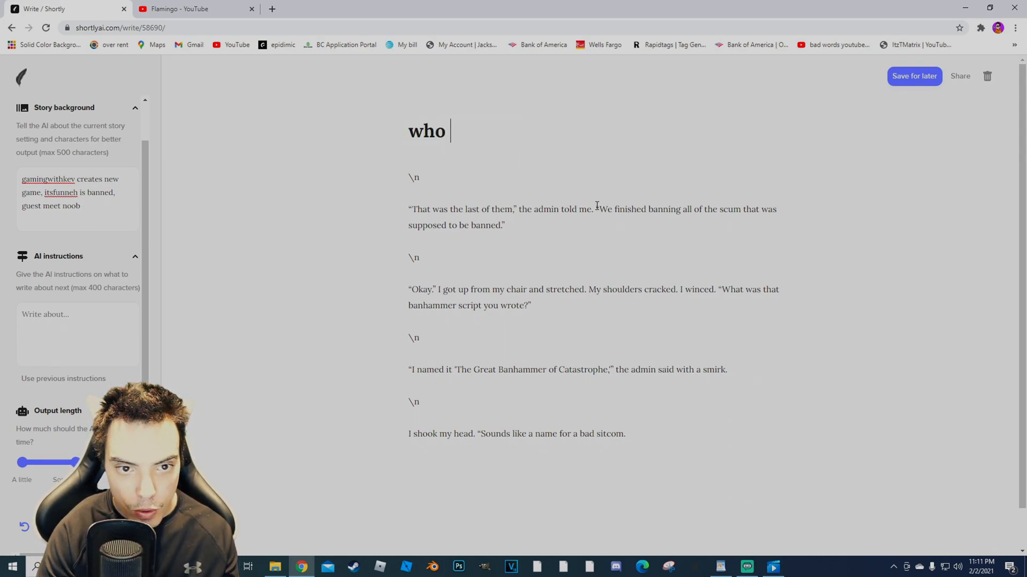
type("gets banned")
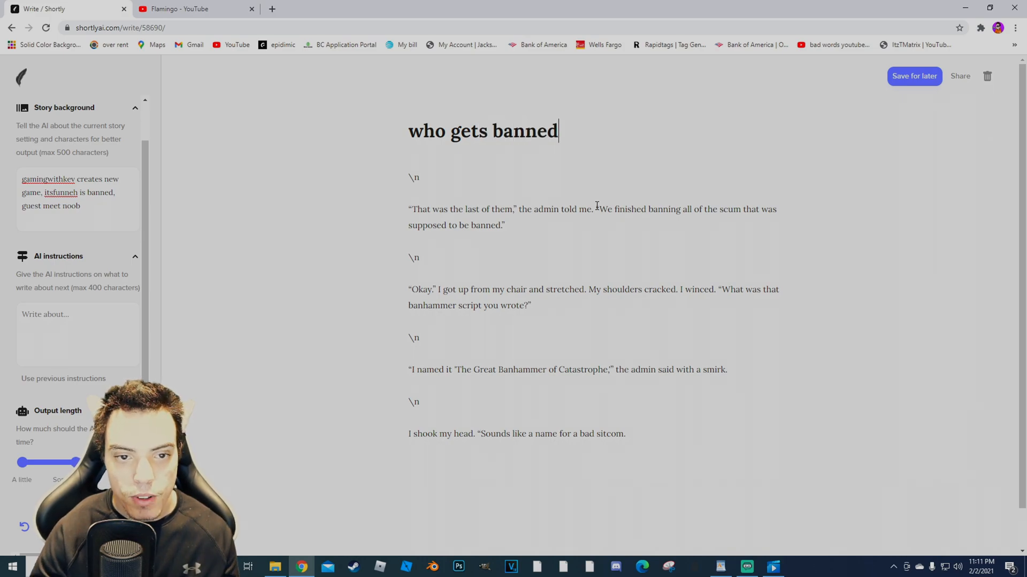
Have the AI continue the retitled story after the "bad sitcom" line
scroll(75, 278, "down", 1)
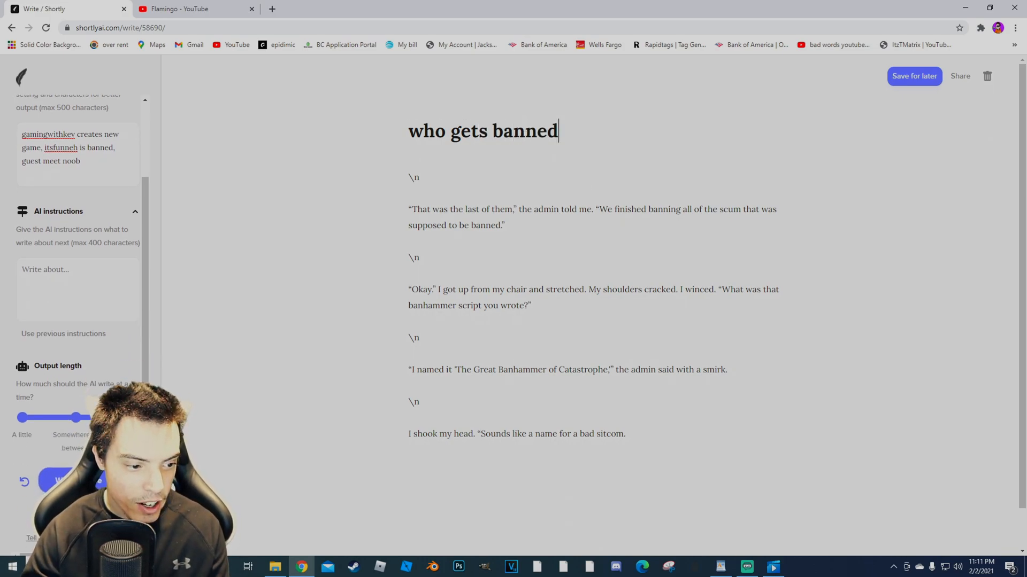
scroll(75, 267, "up", 1)
scroll(525, 478, "down", 1)
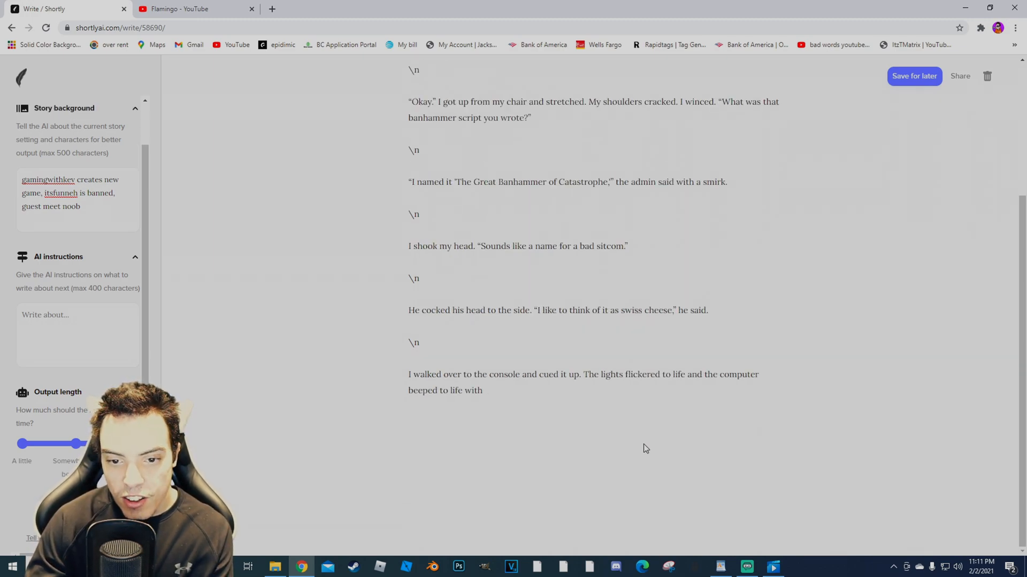
Read the new passage and have the AI write on after "Well, now we know where he is."
scroll(635, 373, "up", 3)
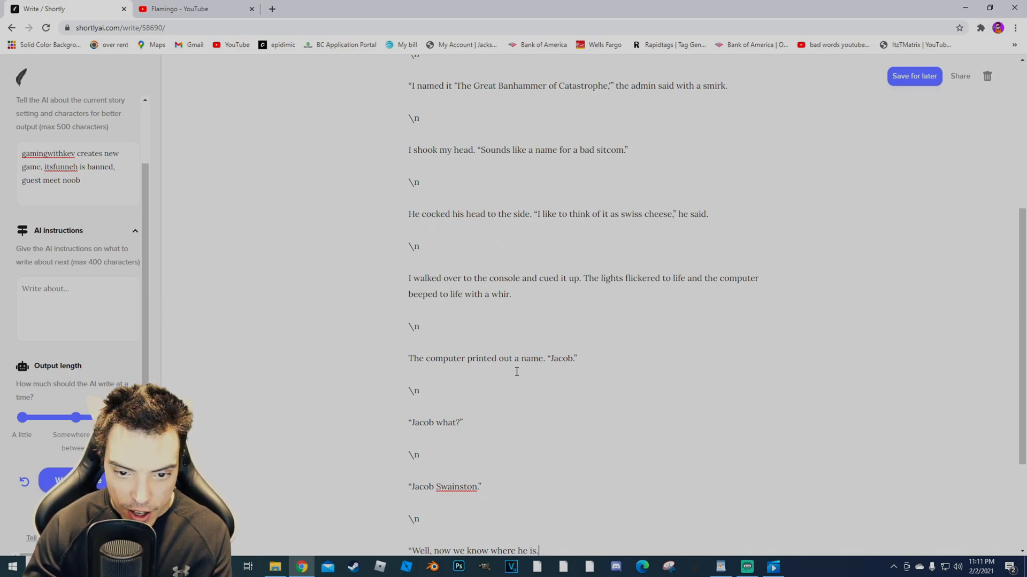
scroll(516, 371, "down", 2)
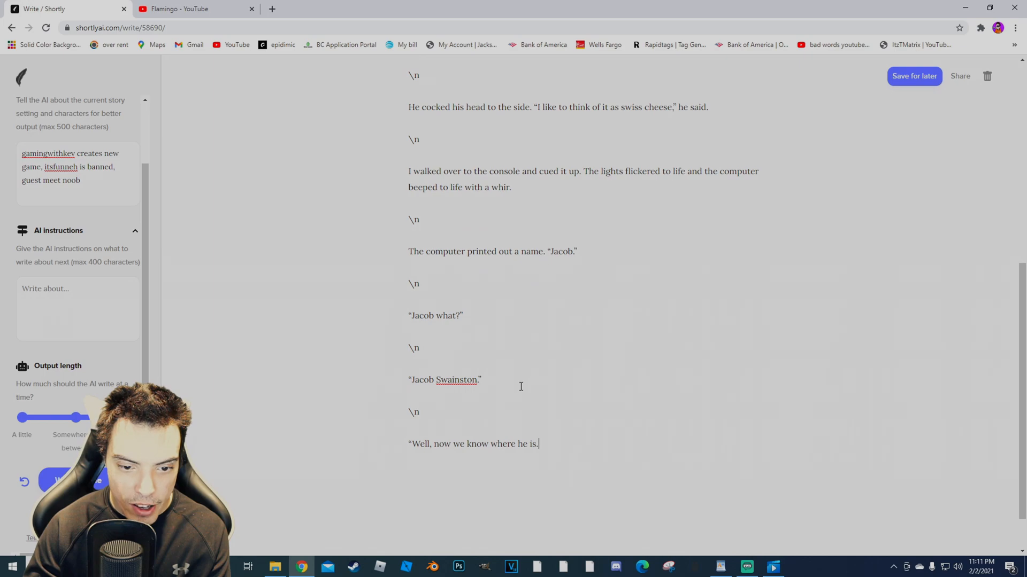
scroll(519, 400, "down", 1)
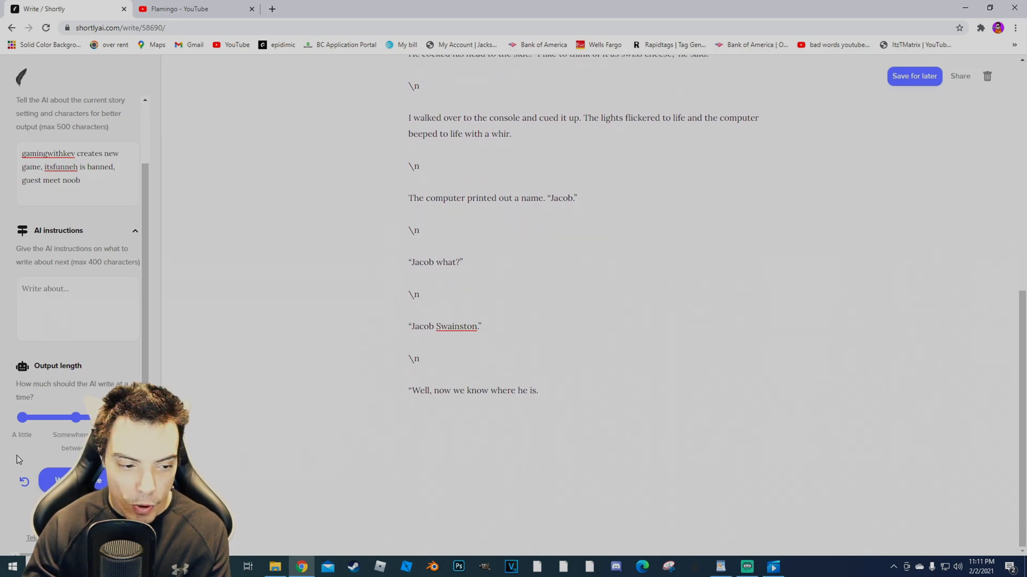
key("ctrl+Return")
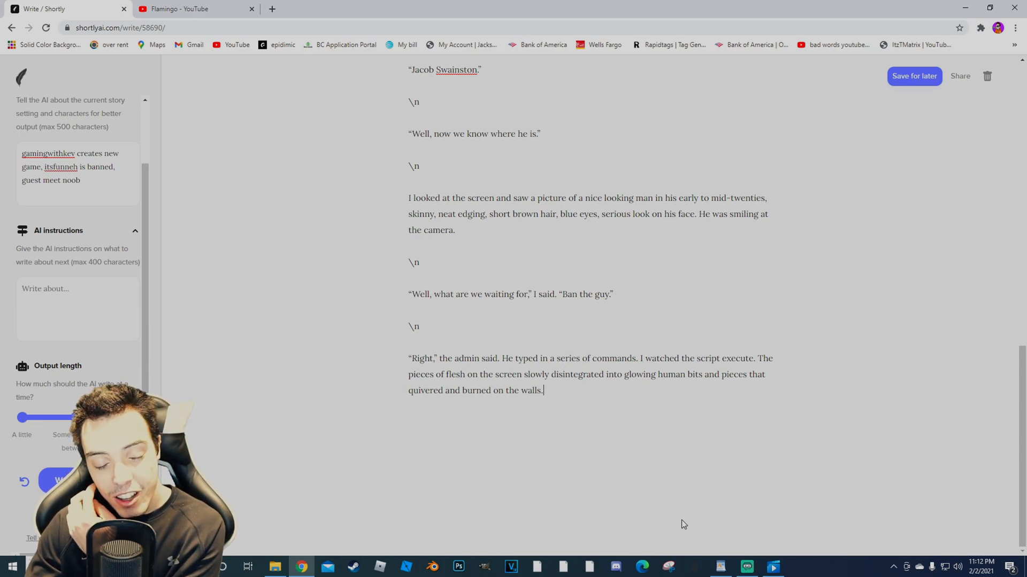
Read back through the generated dialogue about the printed name and the ban scene that follows it
scroll(623, 443, "up", 4)
scroll(521, 431, "up", 3)
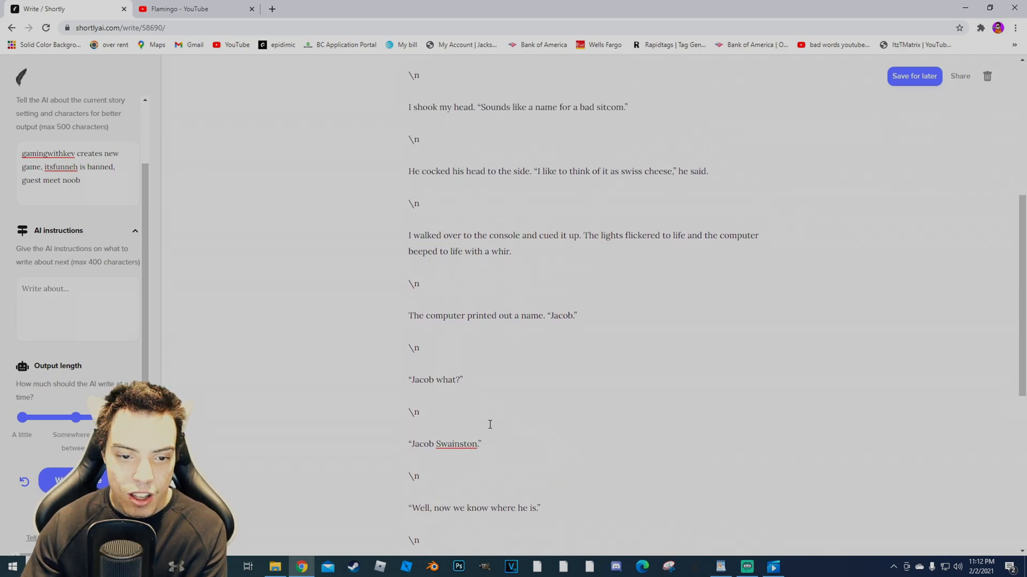
scroll(460, 412, "down", 6)
scroll(826, 372, "up", 4)
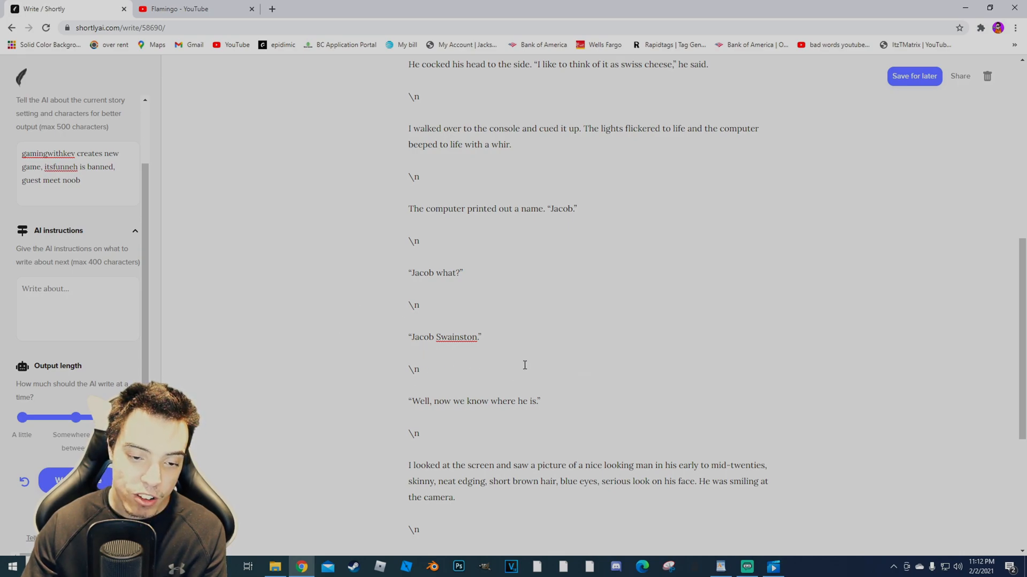
scroll(387, 325, "up", 2)
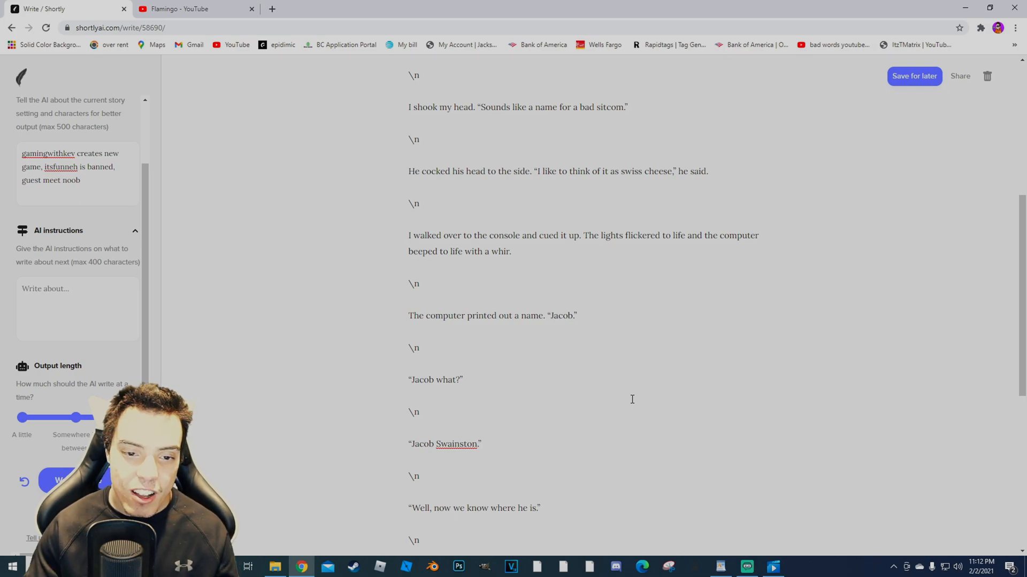
scroll(649, 327, "up", 2)
scroll(625, 302, "down", 3)
scroll(624, 301, "down", 6)
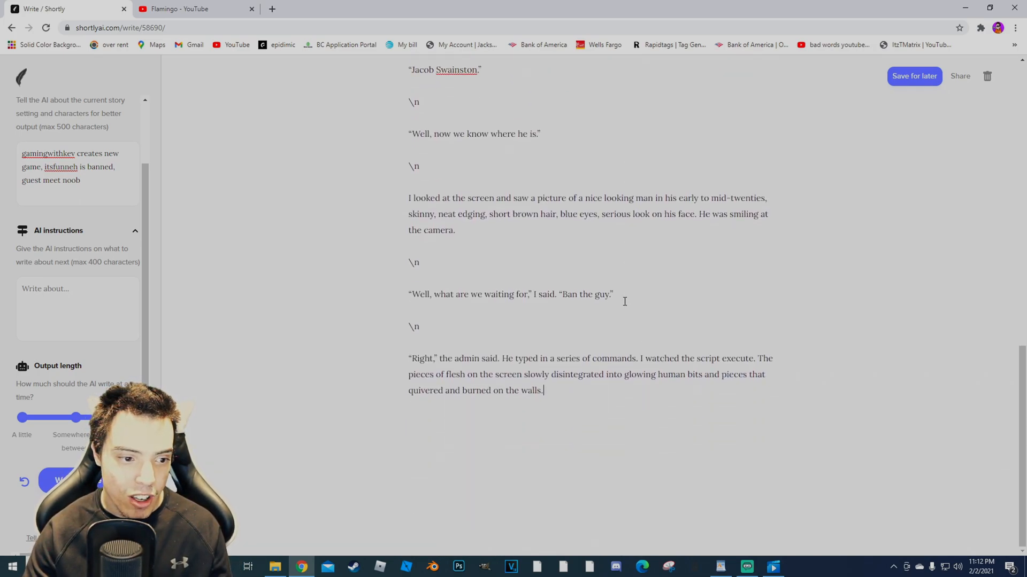
scroll(624, 302, "up", 2)
scroll(380, 436, "down", 2)
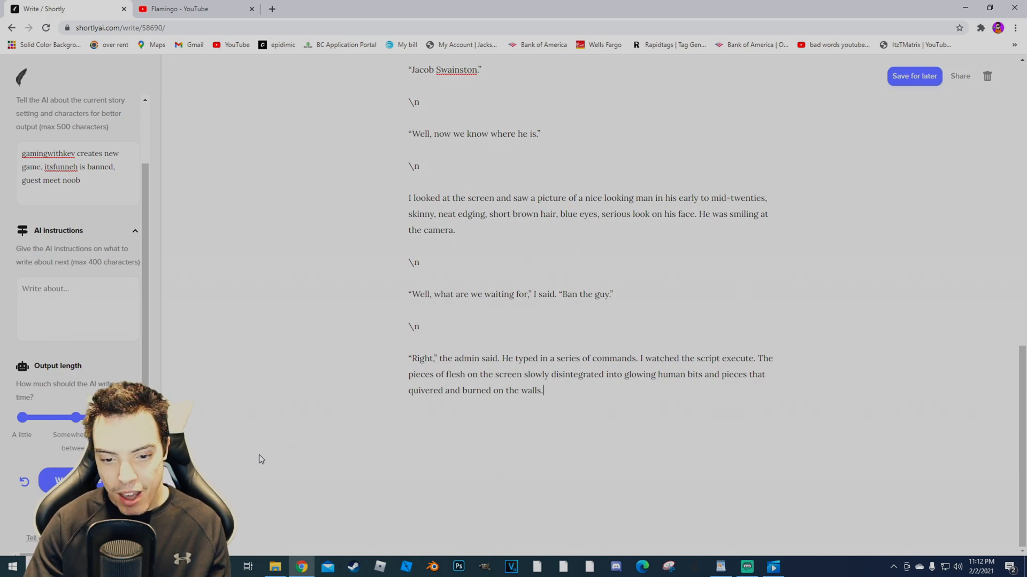
Generate three more AI passages at the end of the story, following the ban scene
left_click(72, 481)
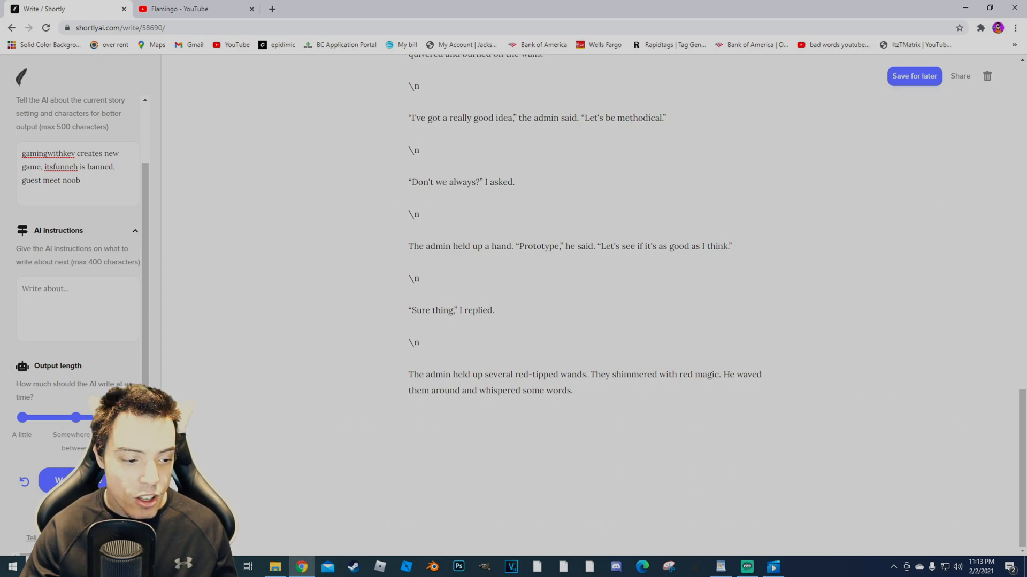
left_click(66, 480)
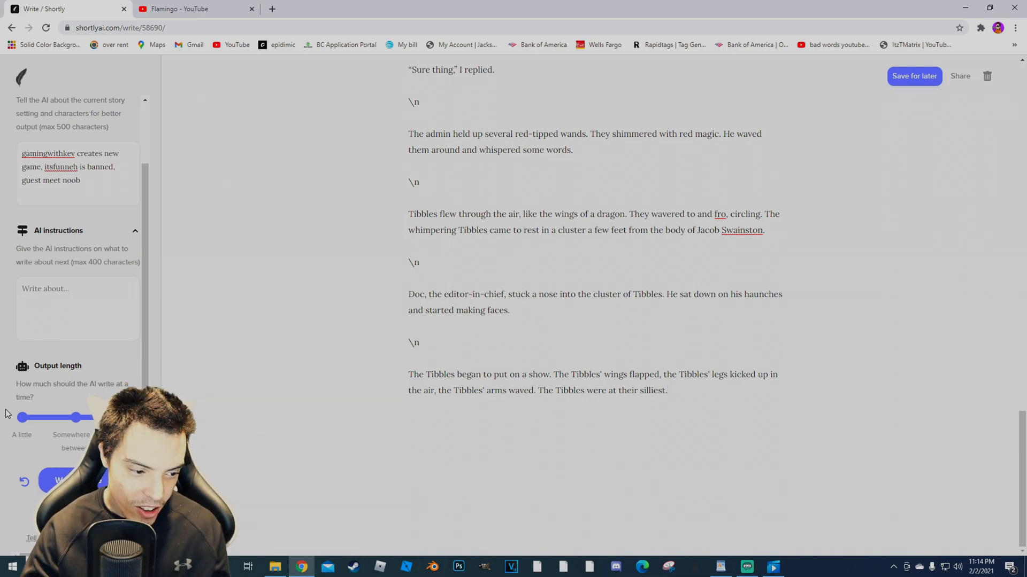
left_click(102, 482)
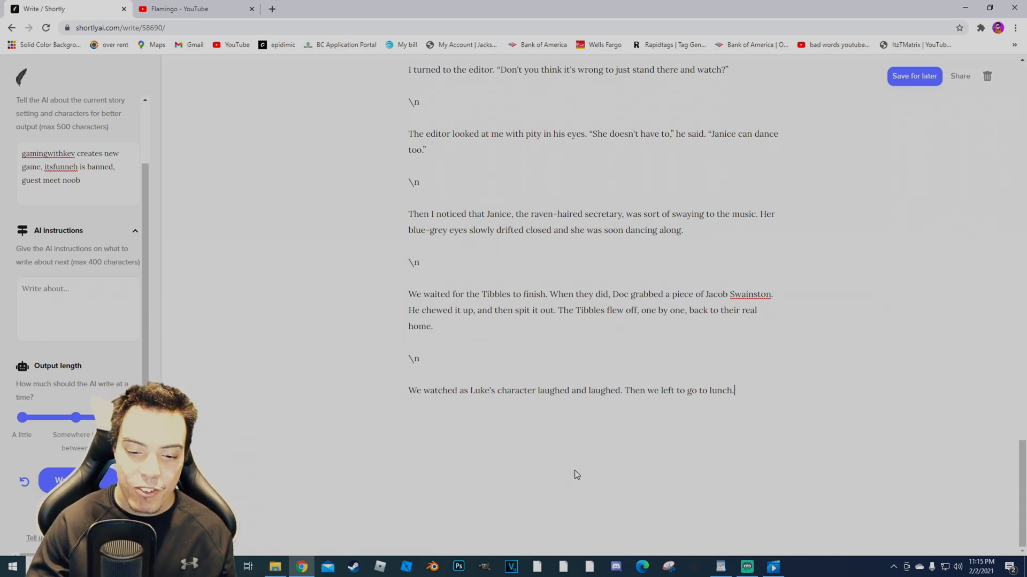
Review the whole story from its ending back up to the title, along with the story background settings
scroll(575, 474, "up", 6)
scroll(578, 475, "up", 16)
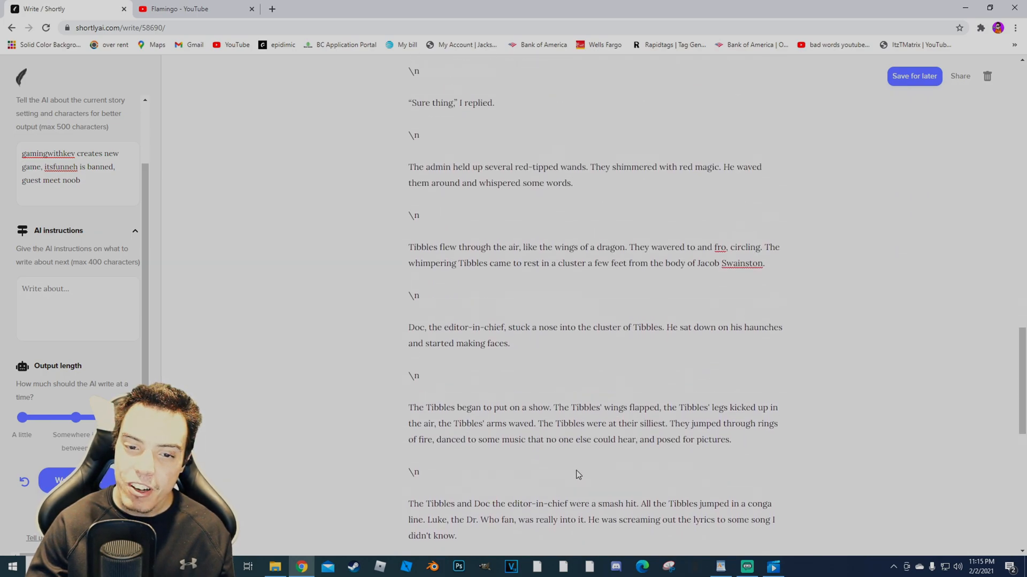
scroll(584, 466, "up", 15)
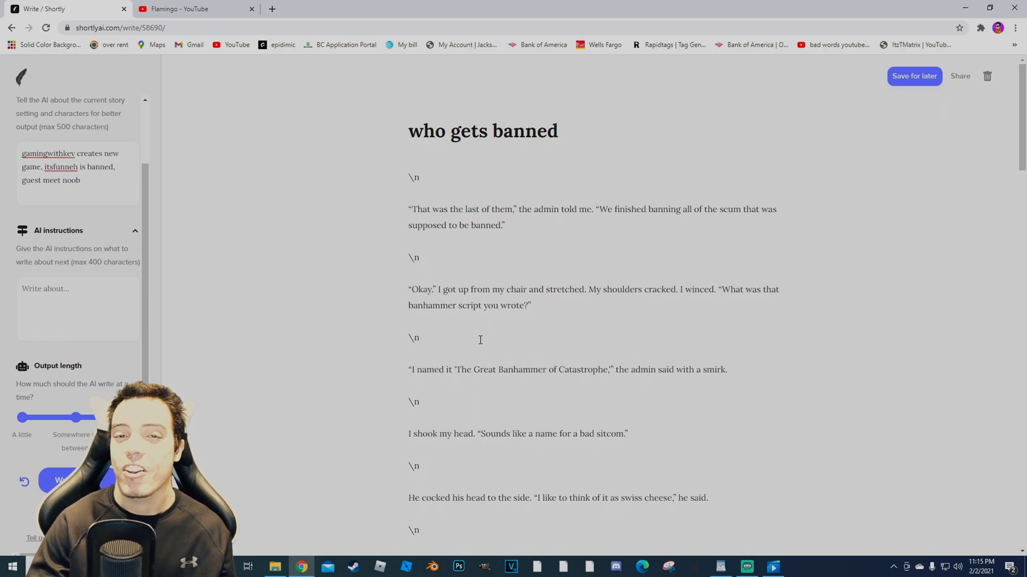
scroll(257, 356, "down", 1)
scroll(243, 356, "up", 1)
scroll(40, 273, "up", 1)
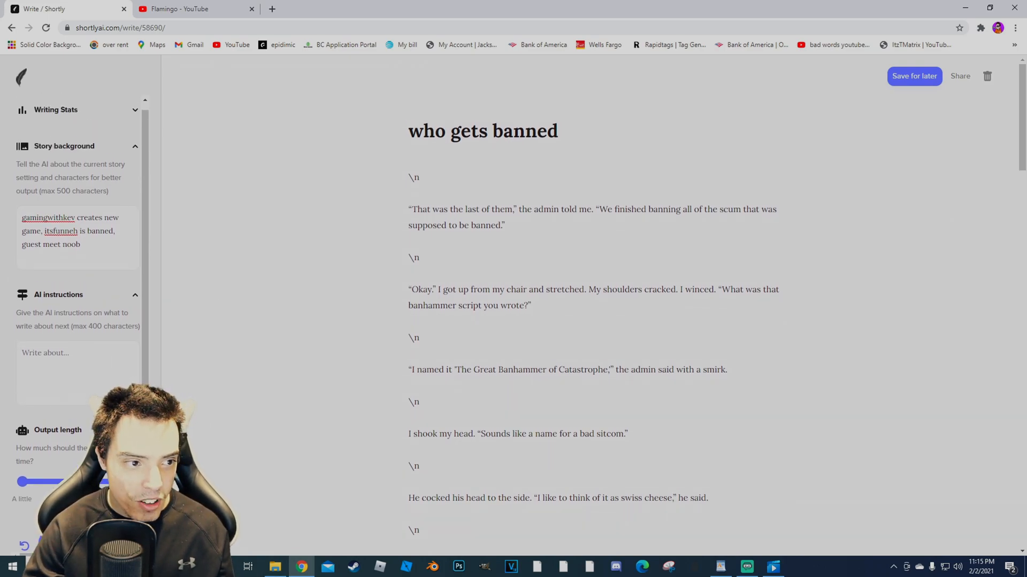